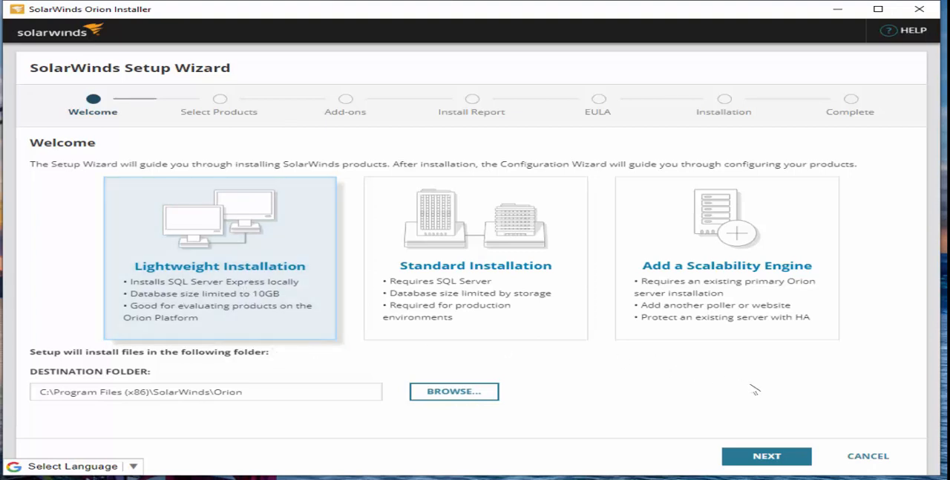
Proceed with the Lightweight Installation of Virtualization Manager in English in the default folder, continuing past the install report
left_click(765, 459)
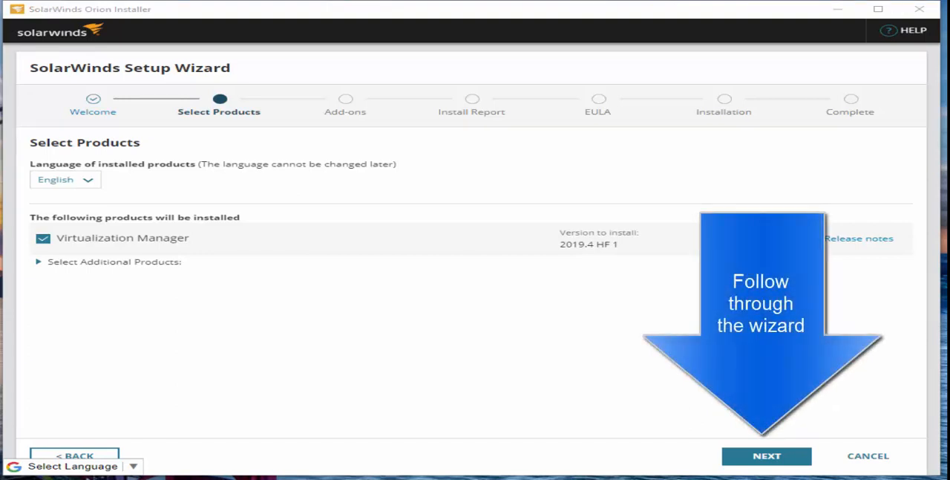
left_click(772, 455)
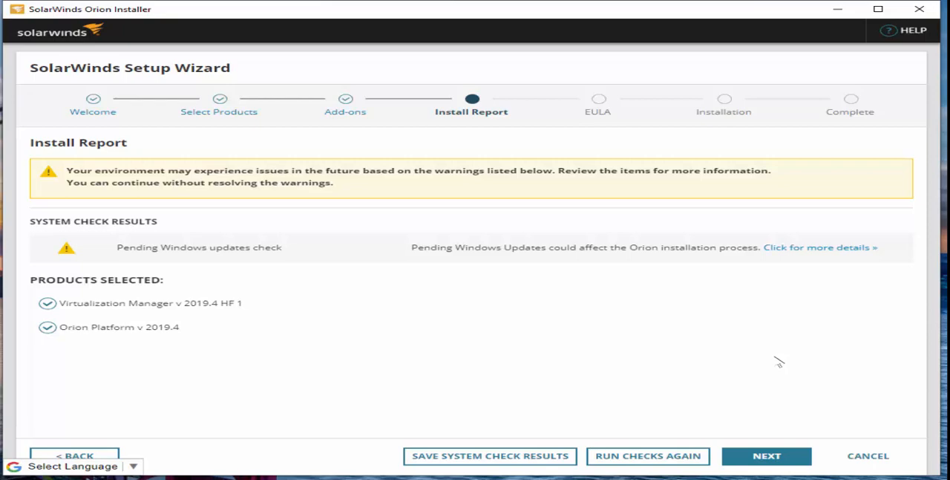
left_click(765, 460)
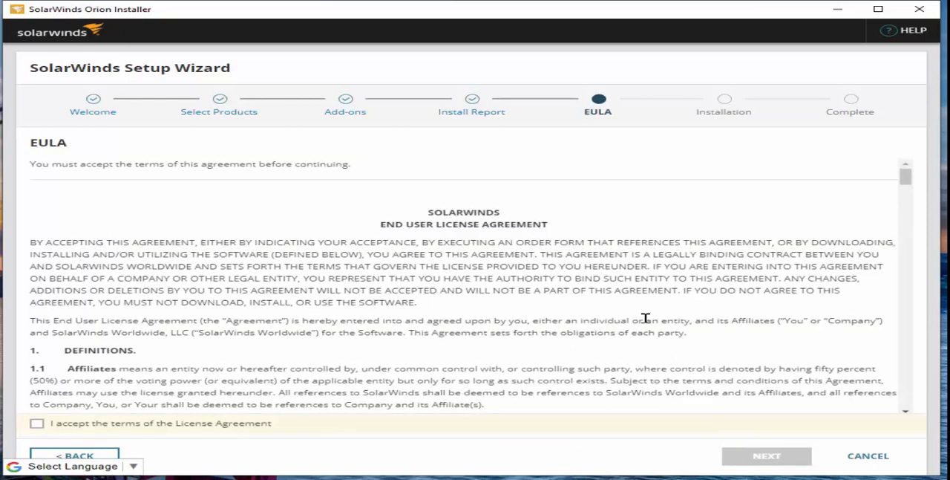
Accept the terms of the End User License Agreement and start the installation
scroll(638, 326, "down", 8)
left_click(36, 423)
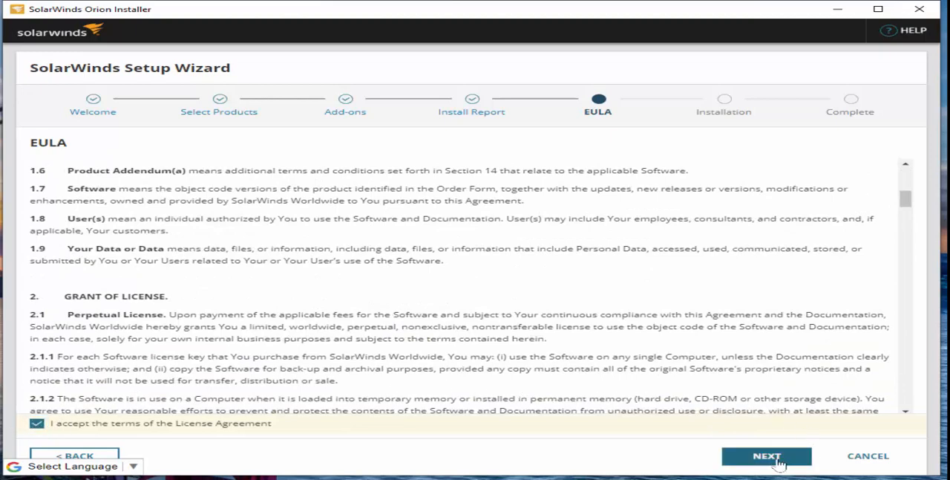
left_click(778, 463)
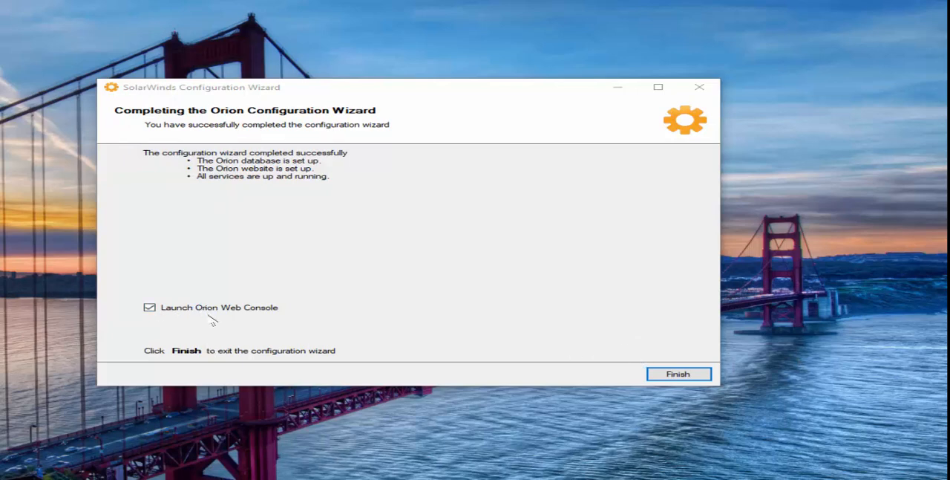
Finish the configuration wizard with the Orion Web Console launched, then create and confirm the Admin account password and log in
left_click(675, 374)
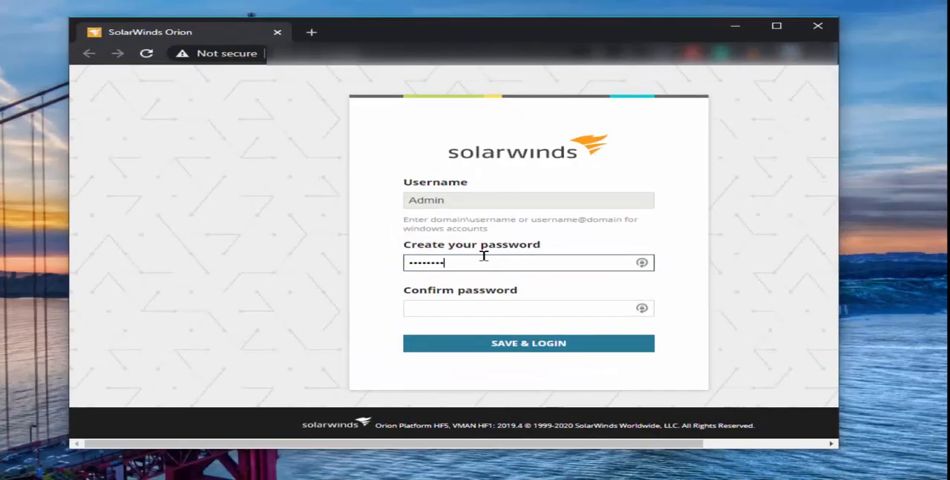
type("••")
key("Tab")
type("••••••")
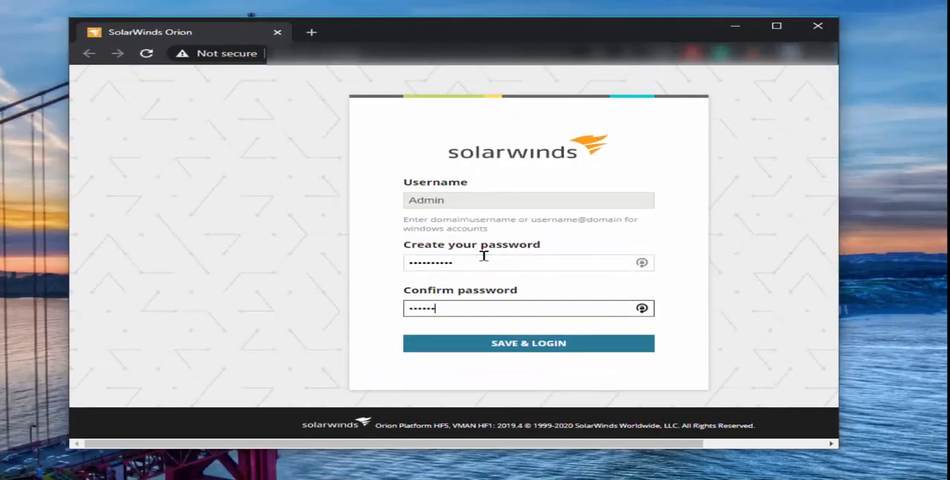
type("••••")
left_click(511, 343)
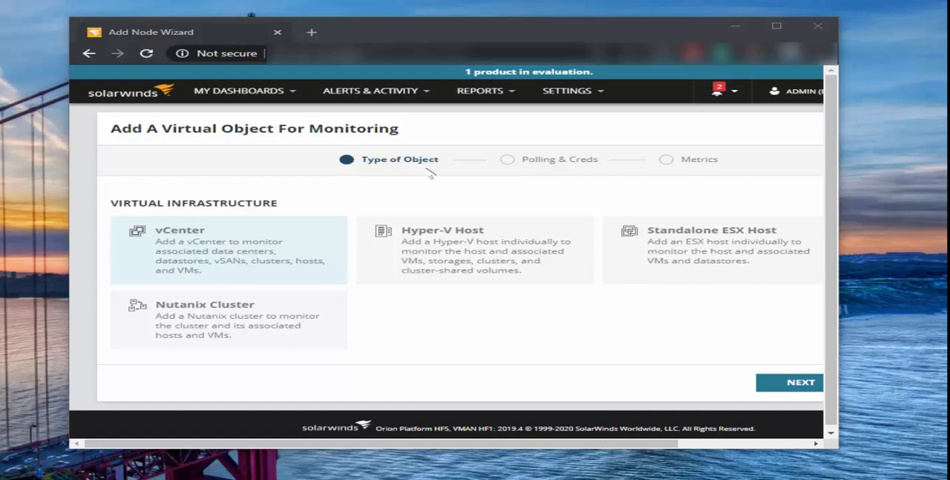
Choose Hyper-V Host as the virtual object to monitor and set its IP address to 172.168.9.1
left_click(460, 234)
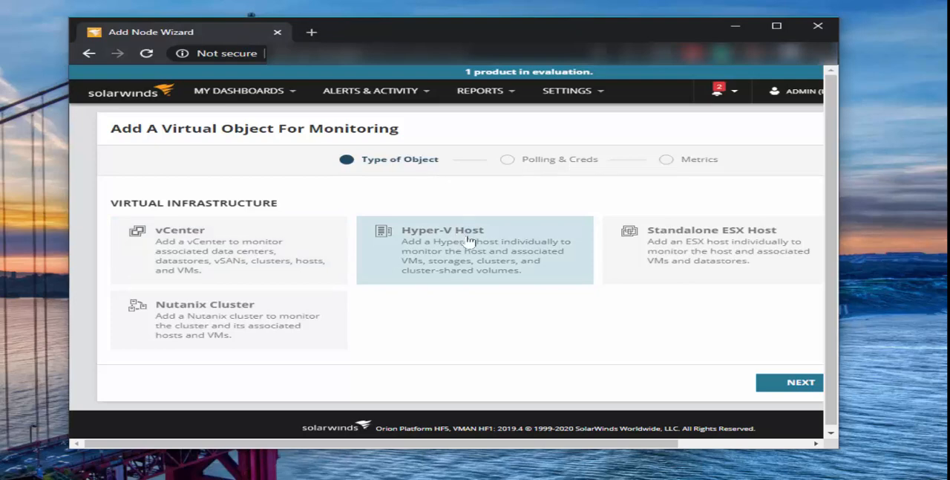
left_click(469, 240)
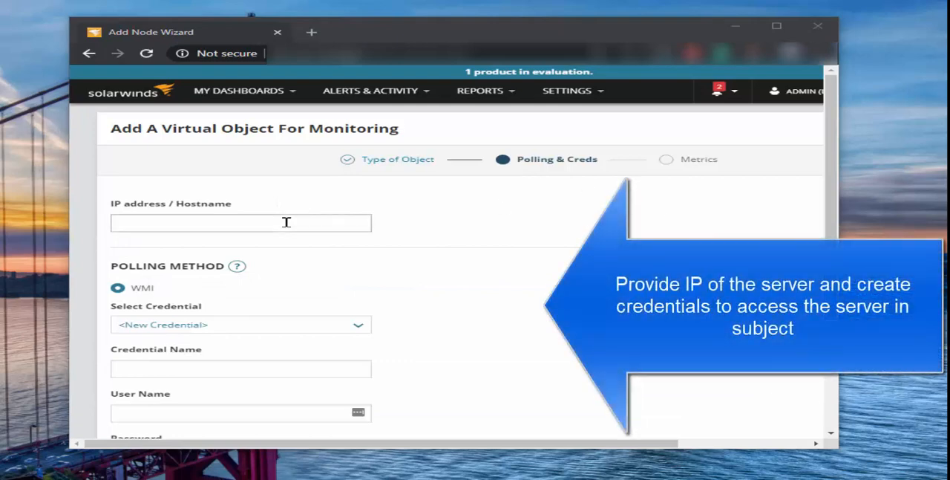
left_click(287, 222)
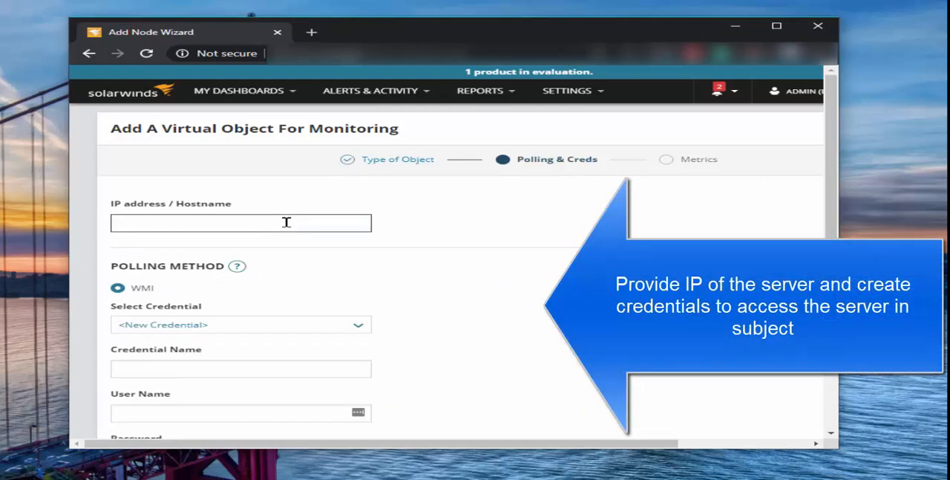
type("172.168.9.1")
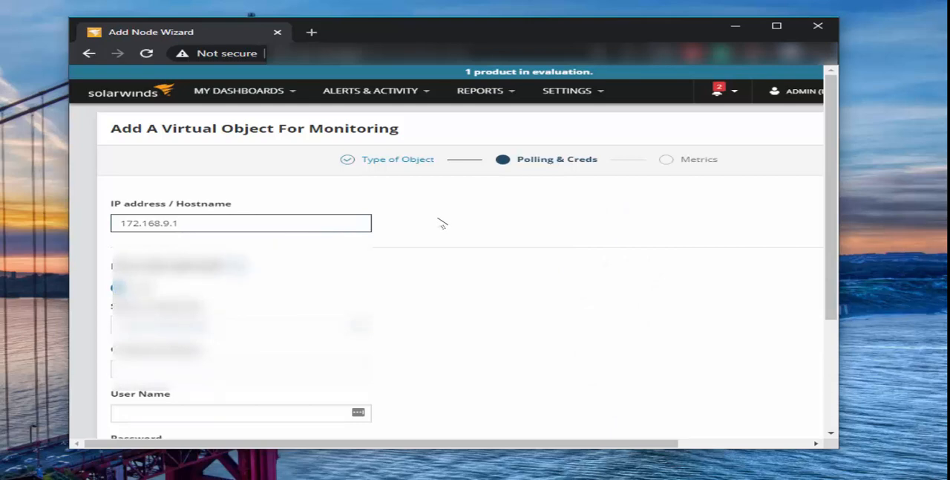
Keep New Credential selected for WMI polling and name the credential DomainAdmin
scroll(438, 221, "down", 3)
left_click(357, 208)
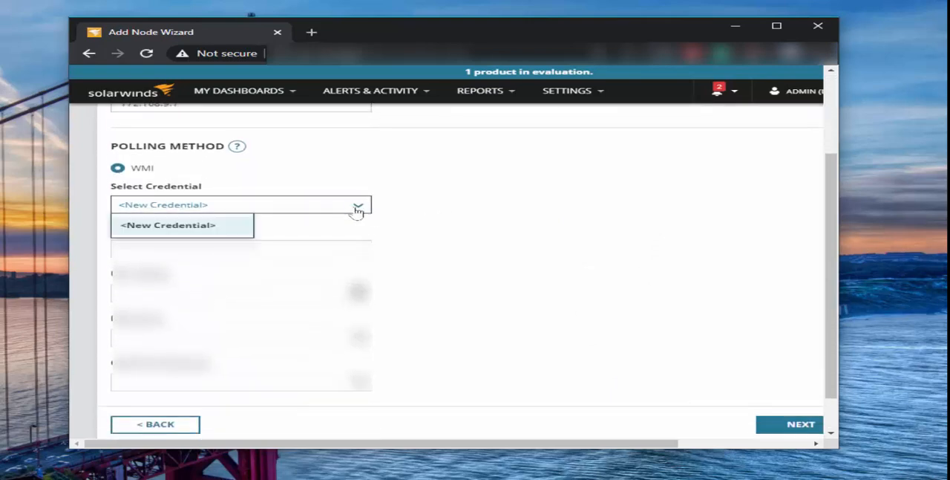
left_click(418, 215)
left_click(310, 247)
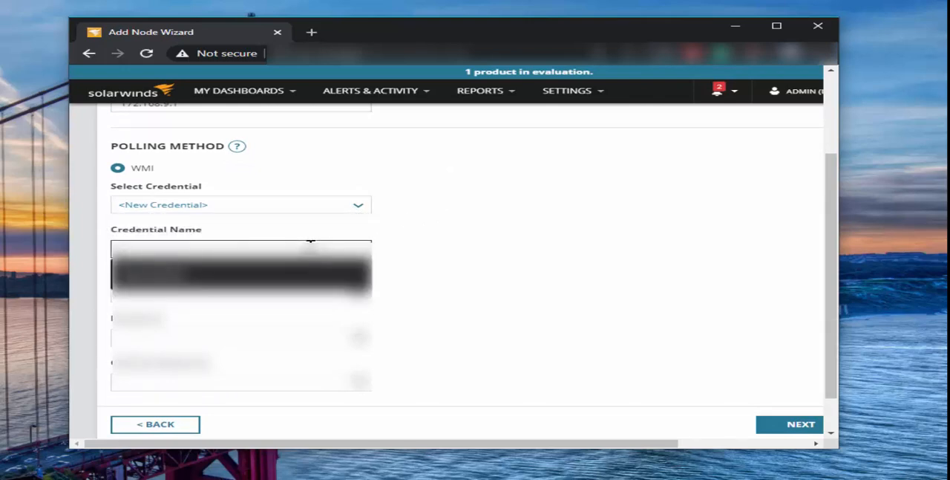
key("Down")
key("Return")
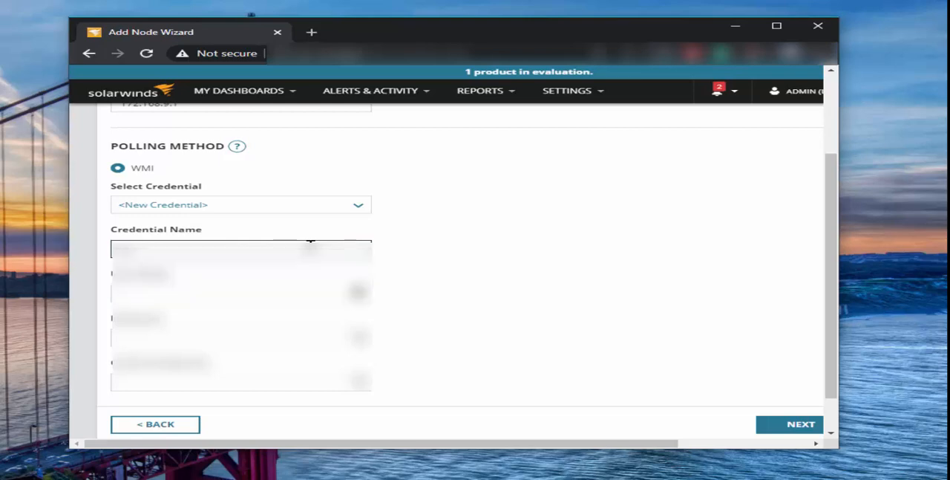
key("Tab")
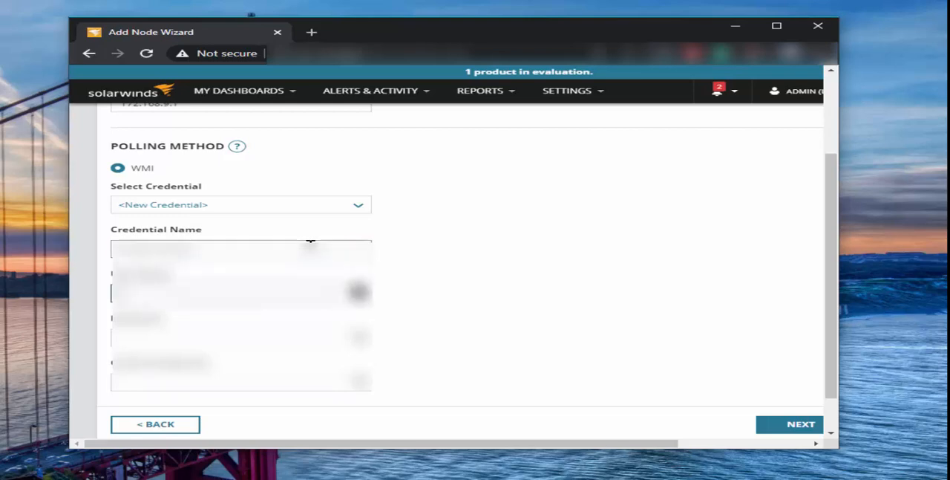
Enter the credential's user name, enter and confirm its password, and continue to the metrics stage
type("administrator")
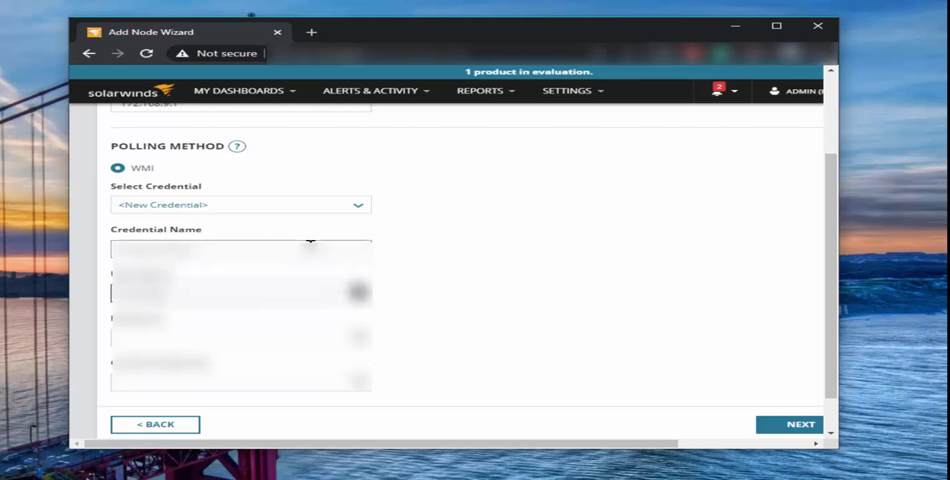
type("r")
key("Tab")
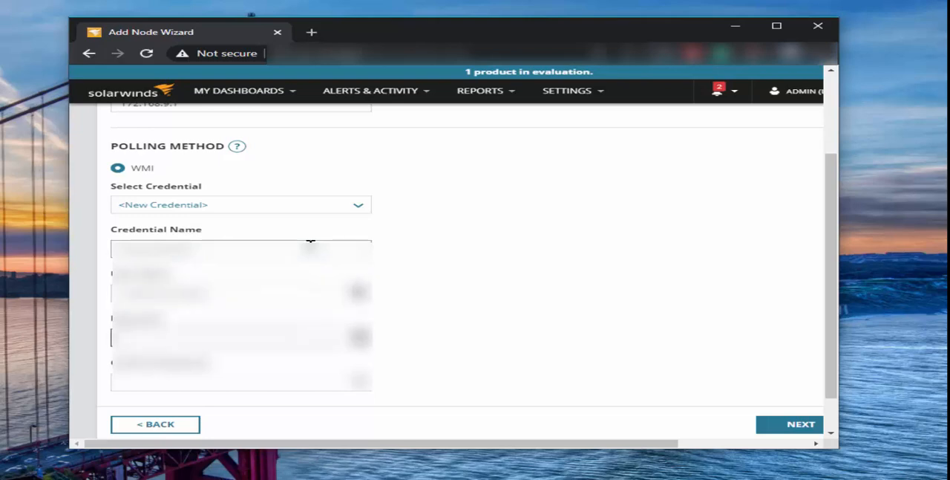
type("***")
key("Tab")
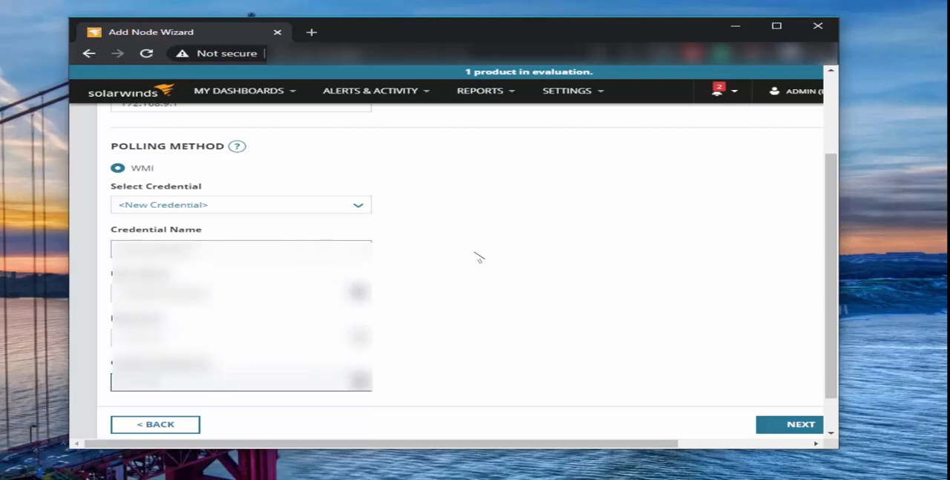
scroll(477, 255, "down", 1)
scroll(479, 254, "up", 3)
scroll(485, 255, "down", 5)
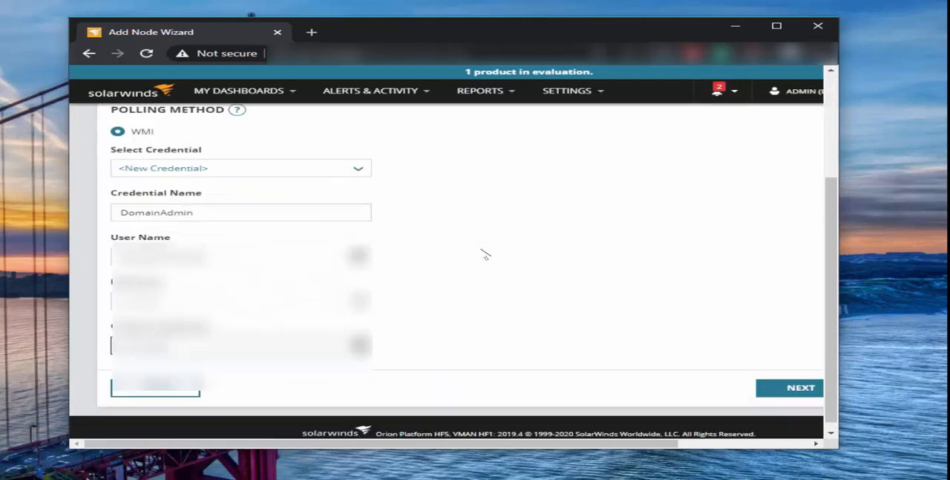
left_click(769, 378)
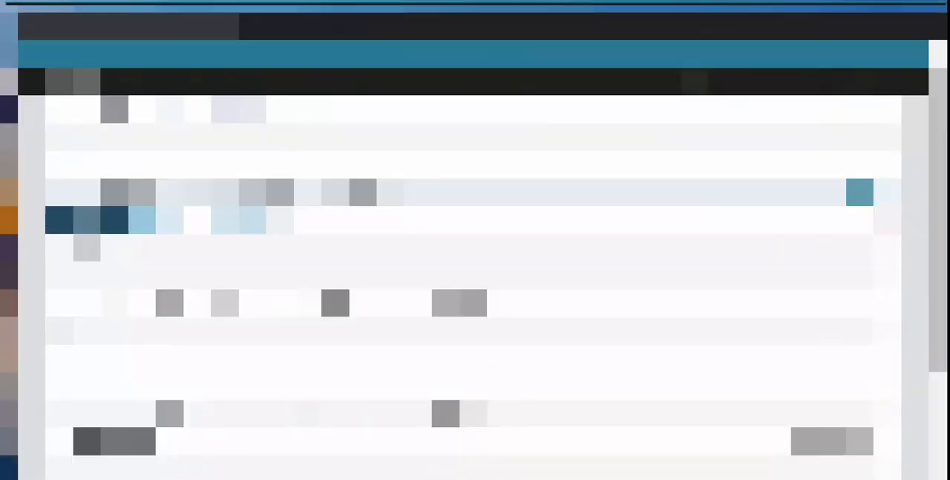
Keep the default metrics and thresholds, finish adding the Hyper-V node, and close the confirmation
scroll(603, 277, "down", 3)
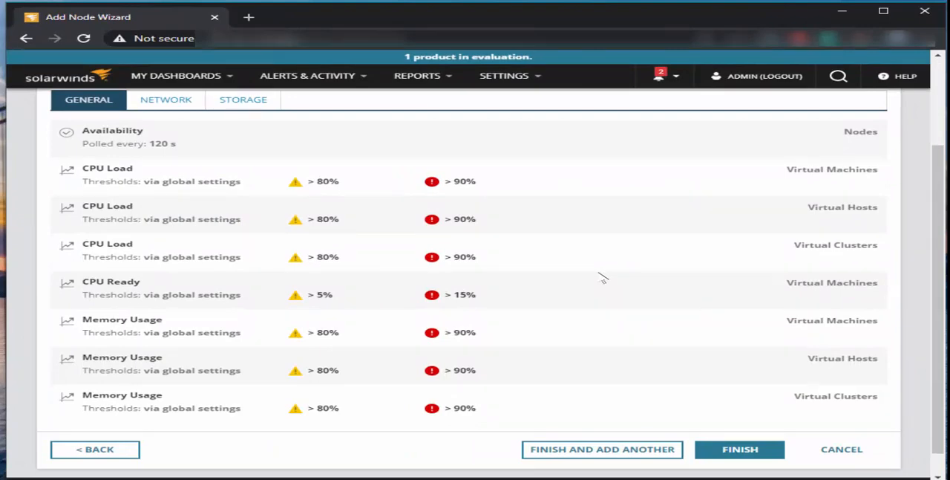
scroll(602, 277, "down", 1)
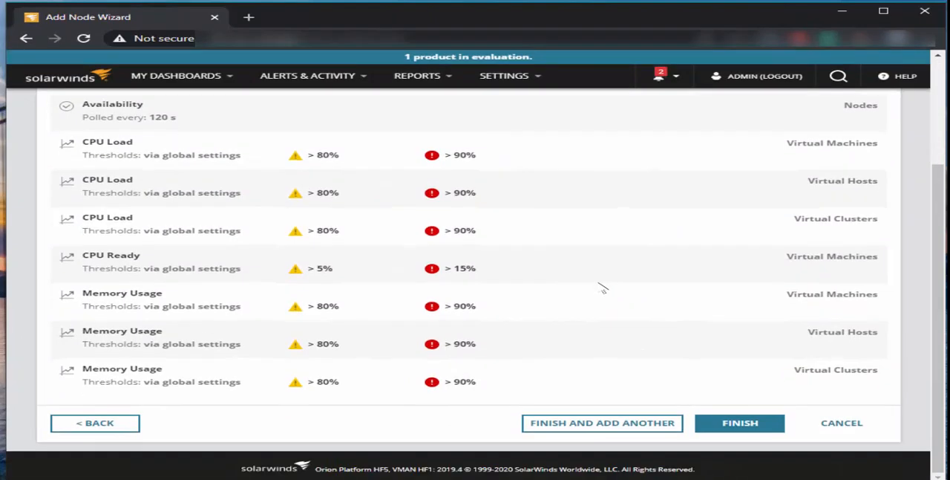
left_click(729, 424)
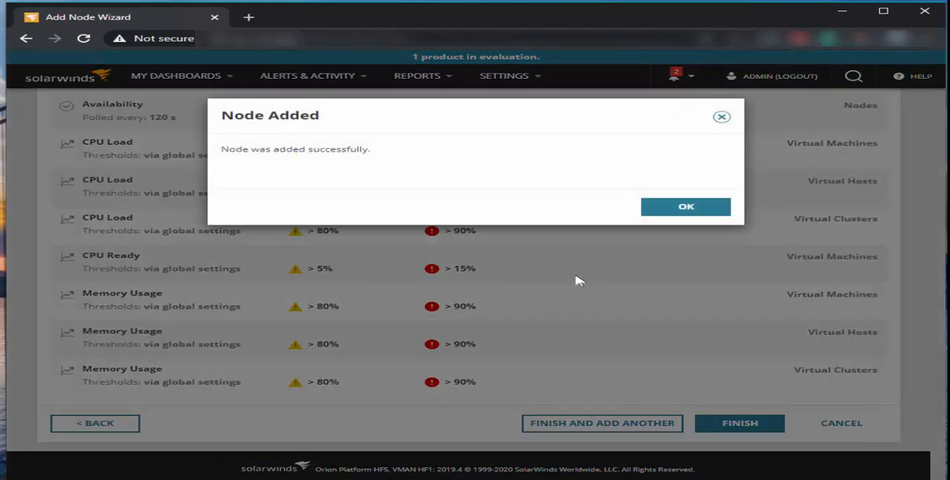
left_click(681, 206)
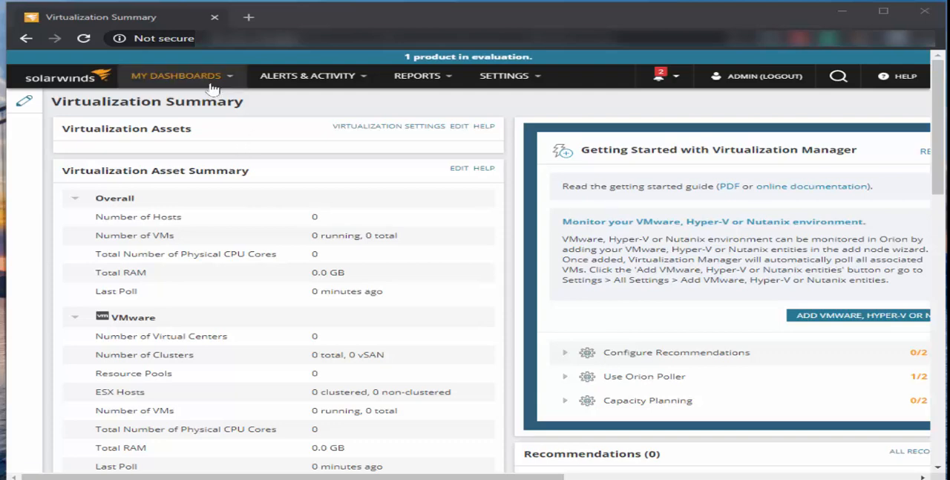
Open the Virtualization Summary dashboard and review the asset summary for VMware, Hyper-V and Nutanix
mouse_move(213, 88)
left_click(321, 127)
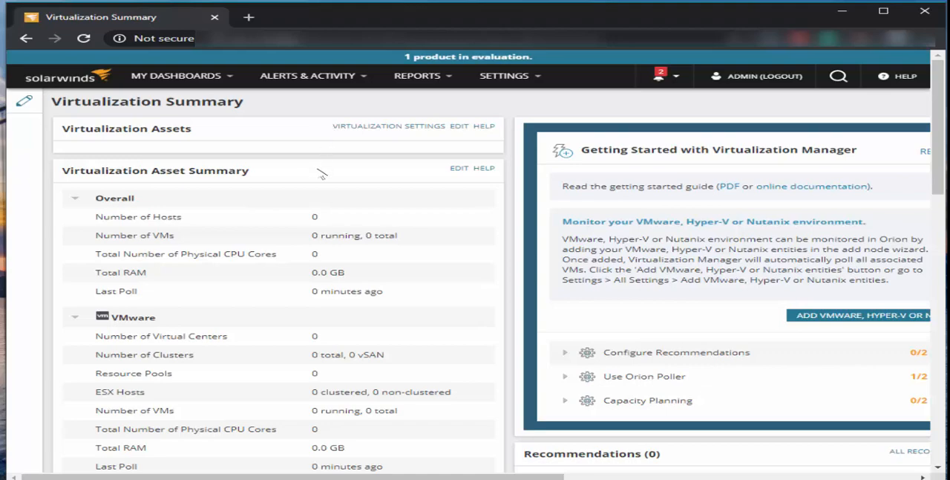
scroll(378, 220, "down", 3)
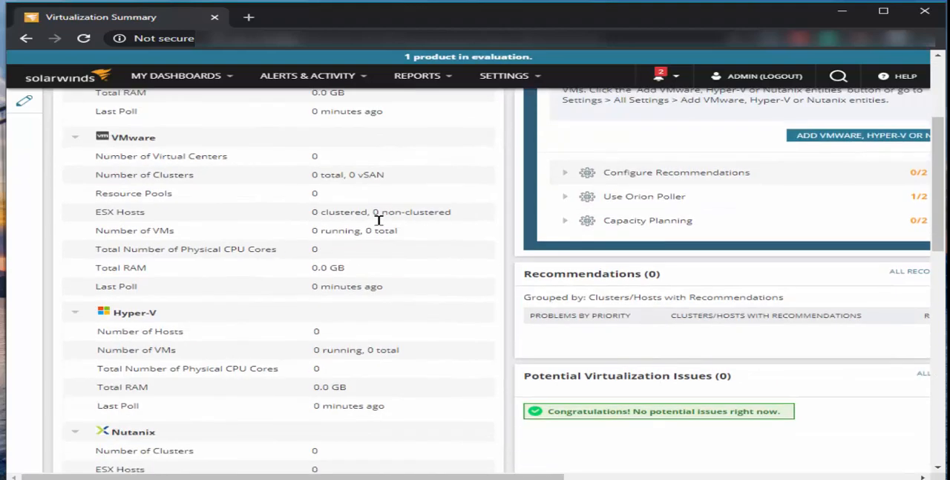
scroll(379, 220, "down", 10)
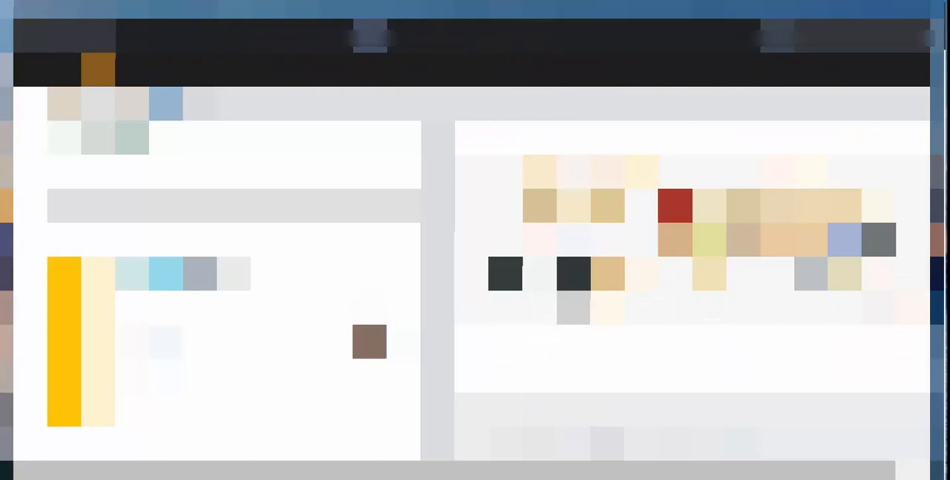
Return to the Virtualization Summary dashboard and examine the Hyper-V host's virtual machines, top-host lists and one machine's status details
mouse_move(215, 78)
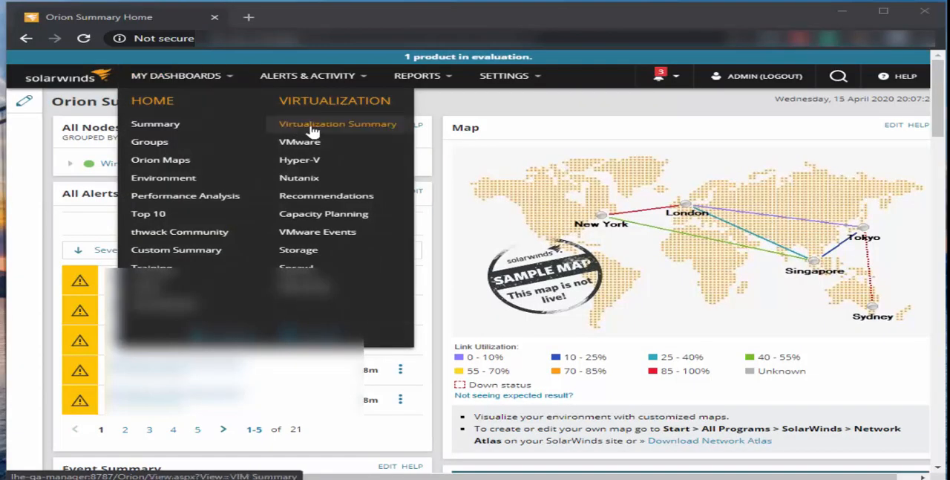
left_click(317, 127)
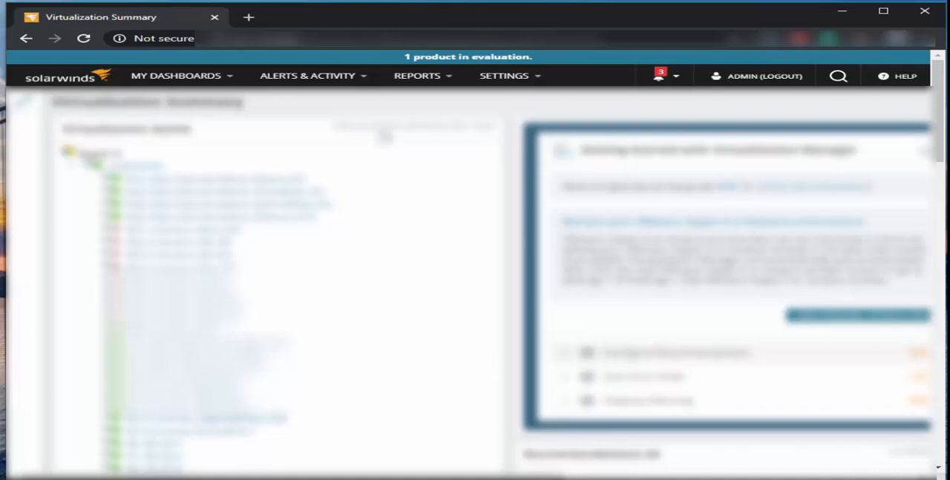
scroll(384, 136, "down", 1)
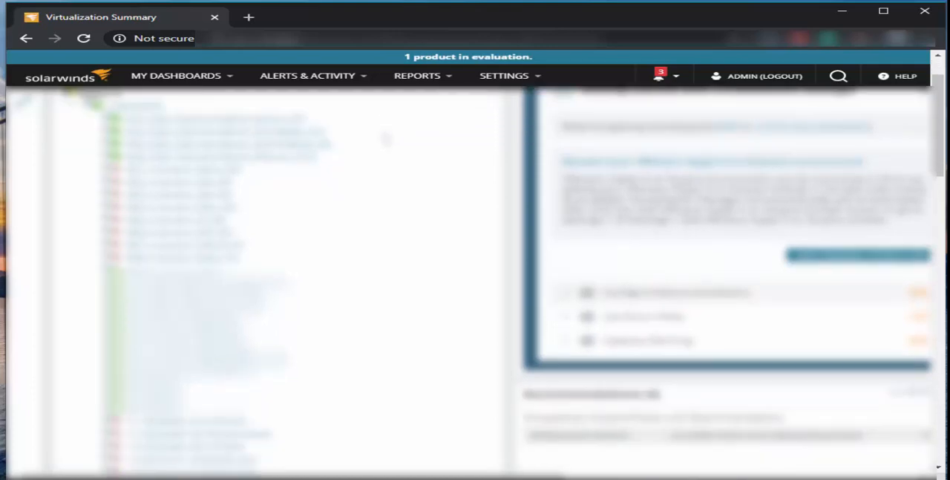
scroll(382, 143, "down", 11)
scroll(375, 160, "up", 5)
scroll(375, 161, "down", 9)
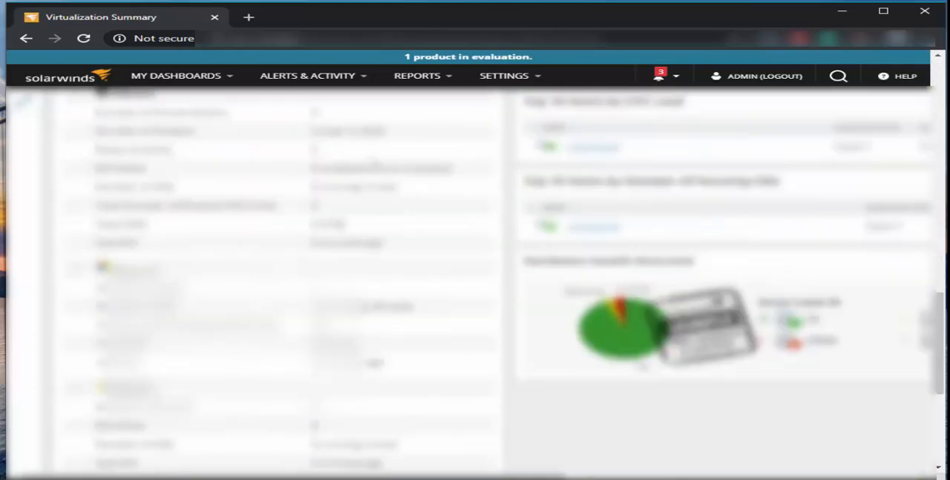
scroll(375, 161, "down", 3)
scroll(377, 159, "up", 12)
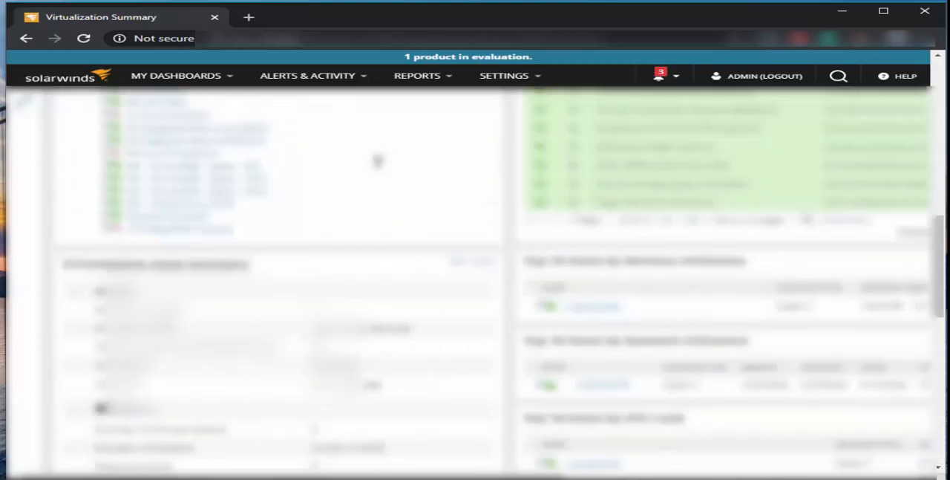
scroll(382, 167, "up", 1)
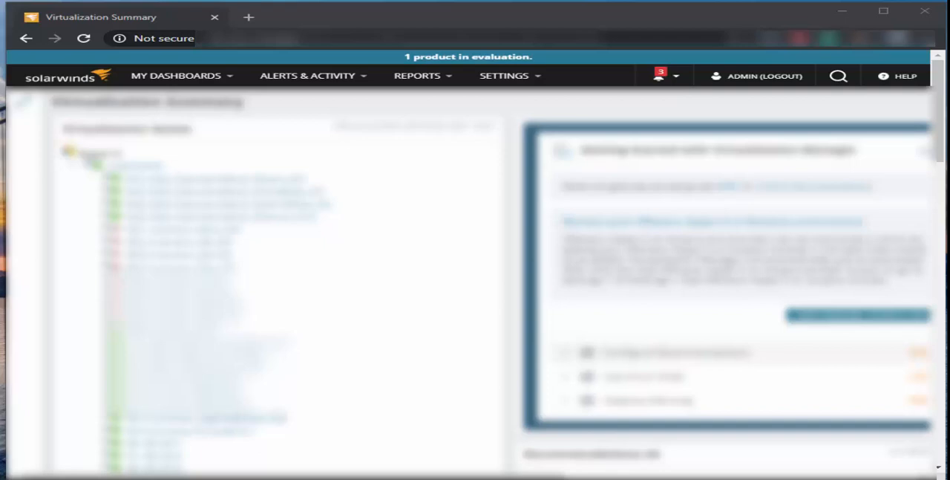
mouse_move(274, 222)
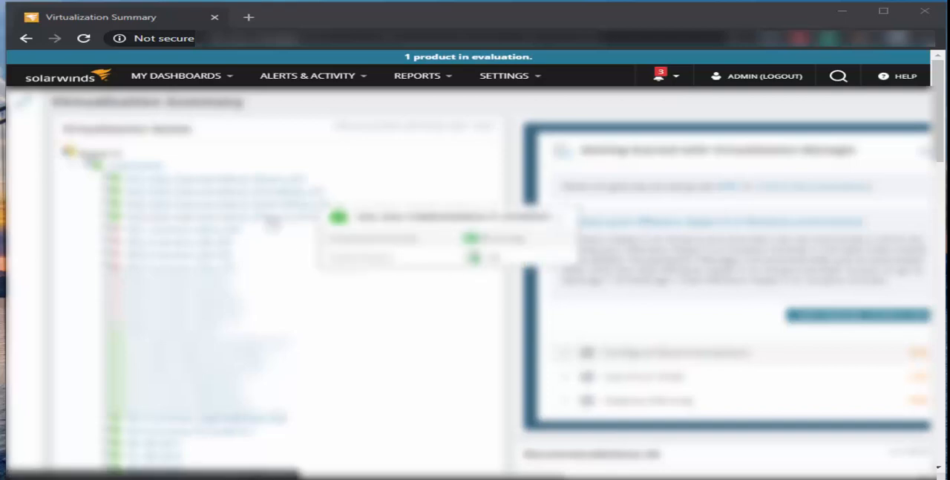